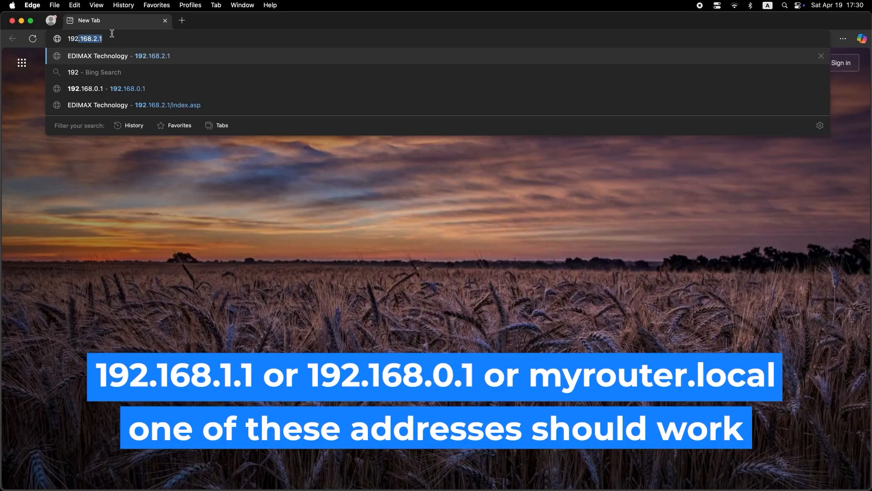
# - Open the router's sign-in page at the address 192.168.1.1
pyautogui.write('.168.2.1')
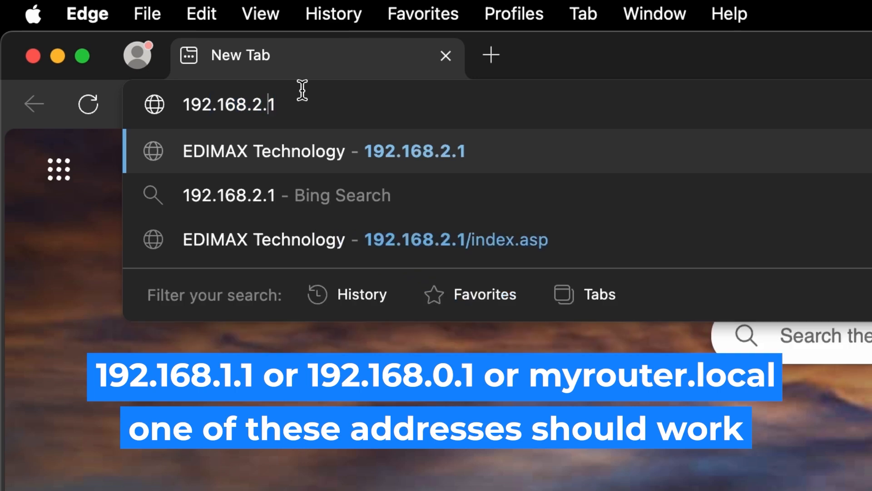
pyautogui.press('BackSpace')
pyautogui.write('1')
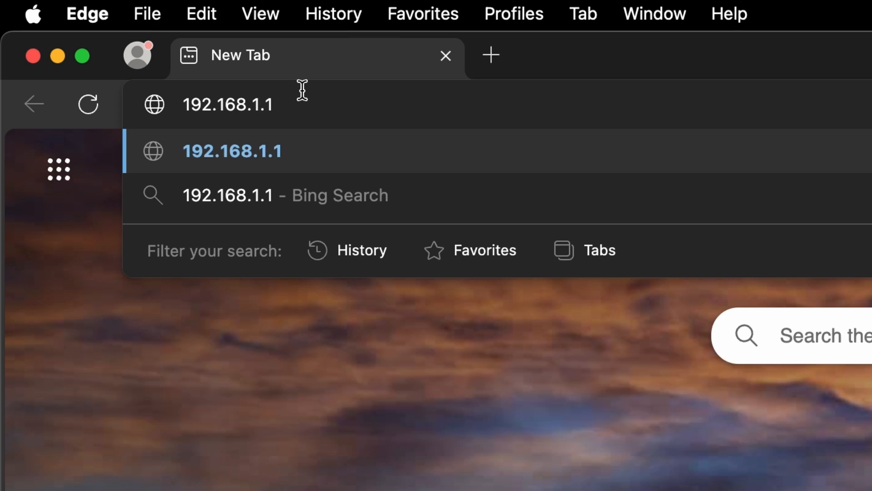
pyautogui.press('Return')
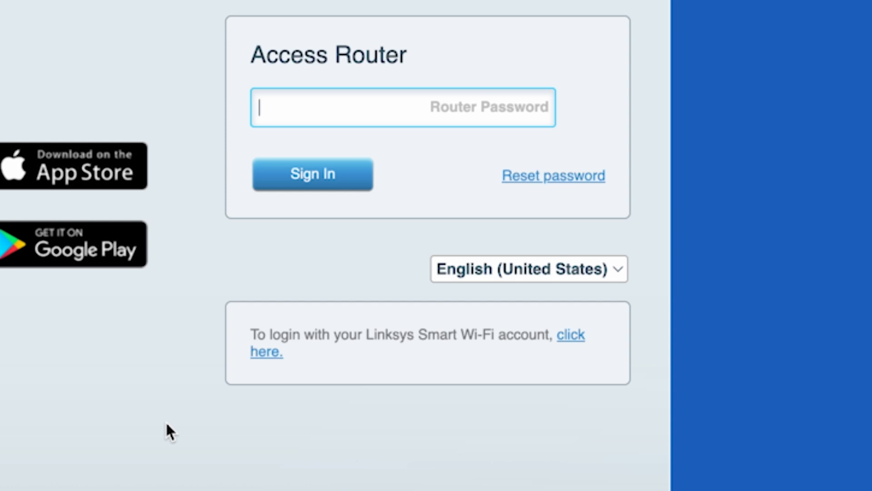
# - Choose English (United States) as the language of the router's sign-in page
pyautogui.click(614, 269)
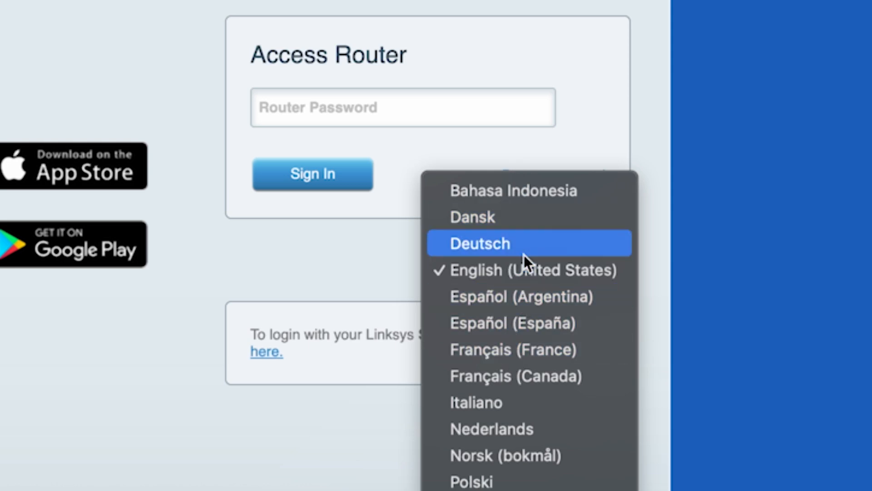
pyautogui.click(520, 266)
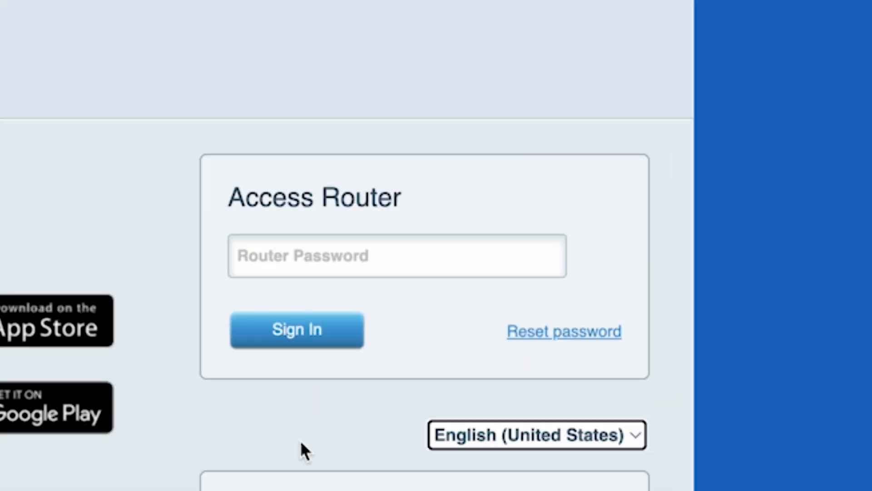
pyautogui.click(301, 441)
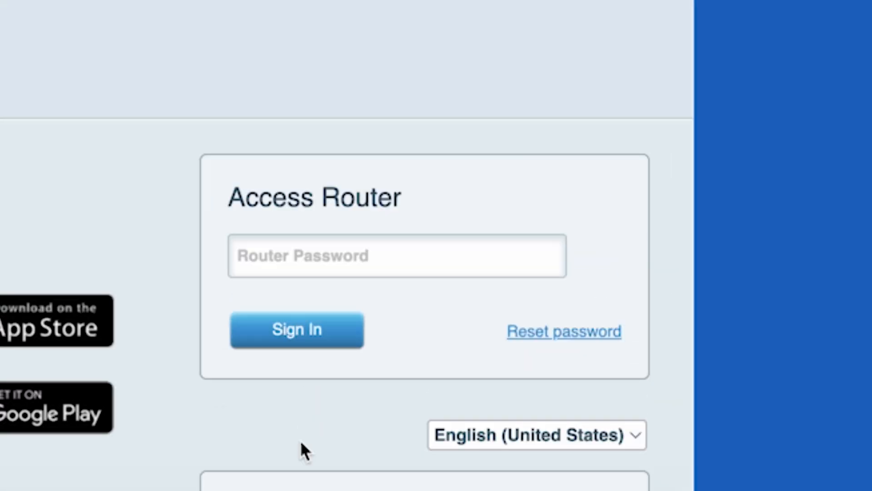
# - Enter the default router password and sign in
pyautogui.click(342, 253)
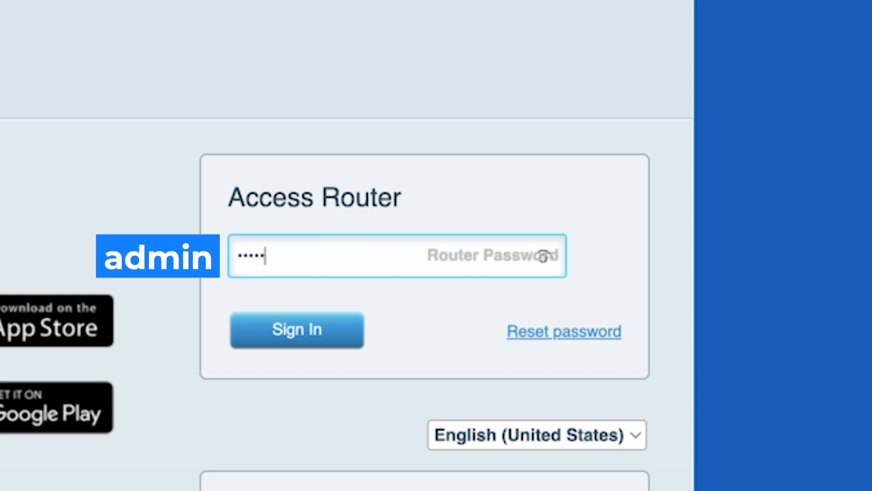
pyautogui.click(301, 331)
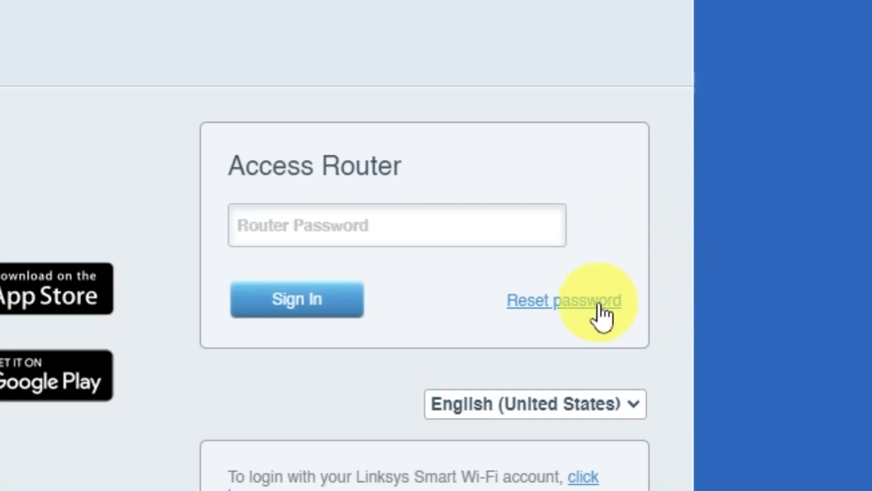
# - Start the admin password reset and submit the router's 5-digit recovery key
pyautogui.click(593, 306)
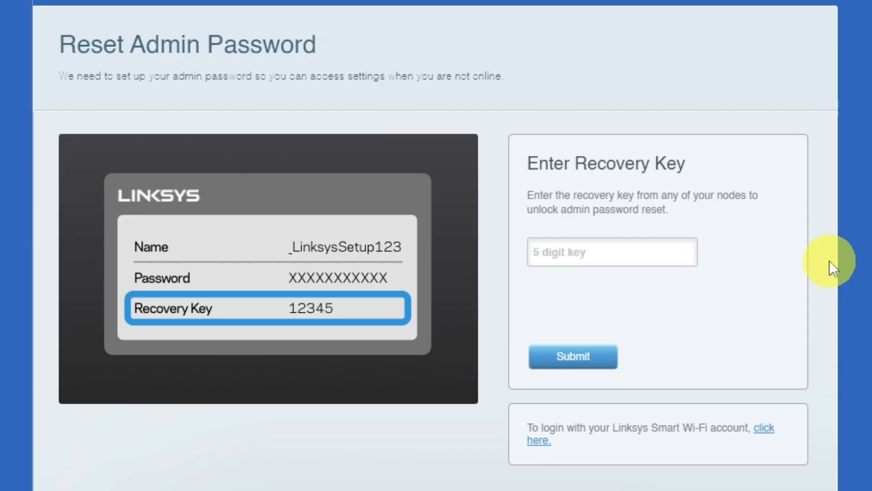
pyautogui.click(685, 249)
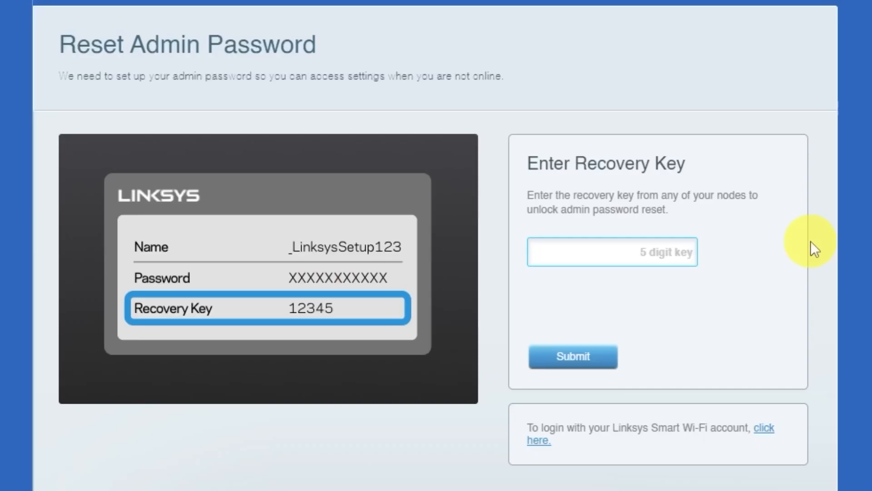
pyautogui.click(573, 355)
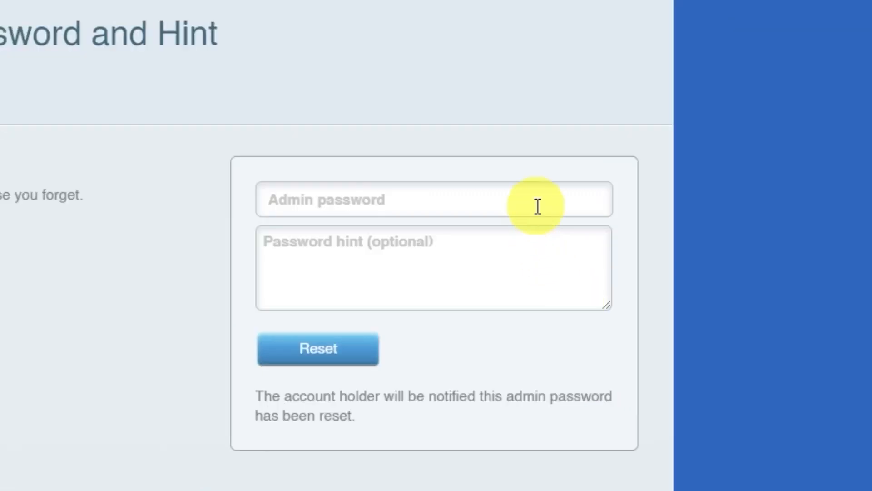
# - Enter a new admin password with the hint "coffee" and submit the reset
pyautogui.click(812, 232)
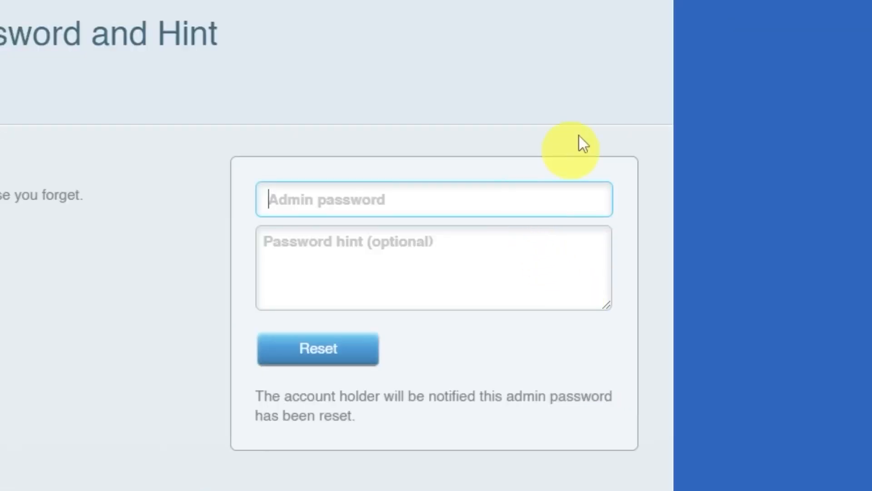
pyautogui.write('•••••••••')
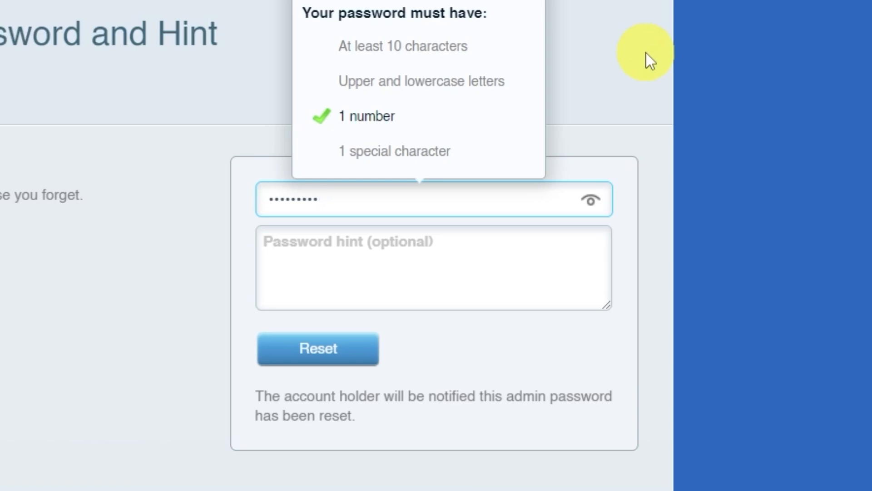
pyautogui.write('••')
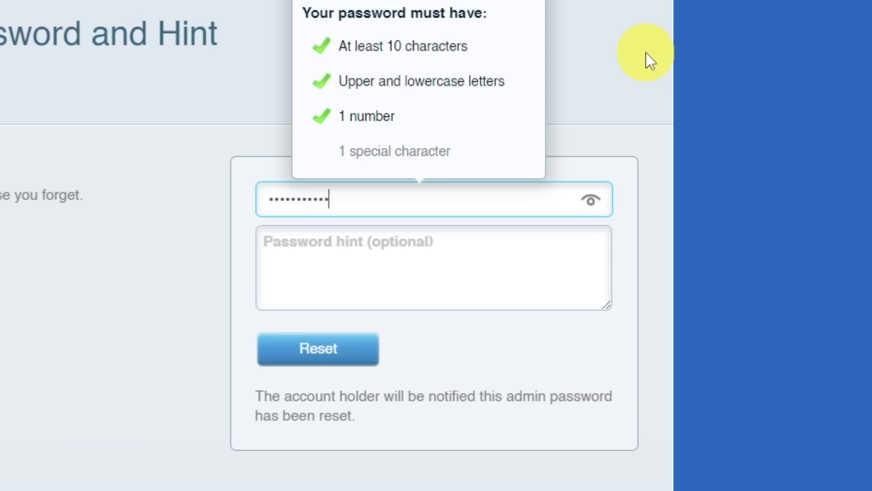
pyautogui.click(510, 255)
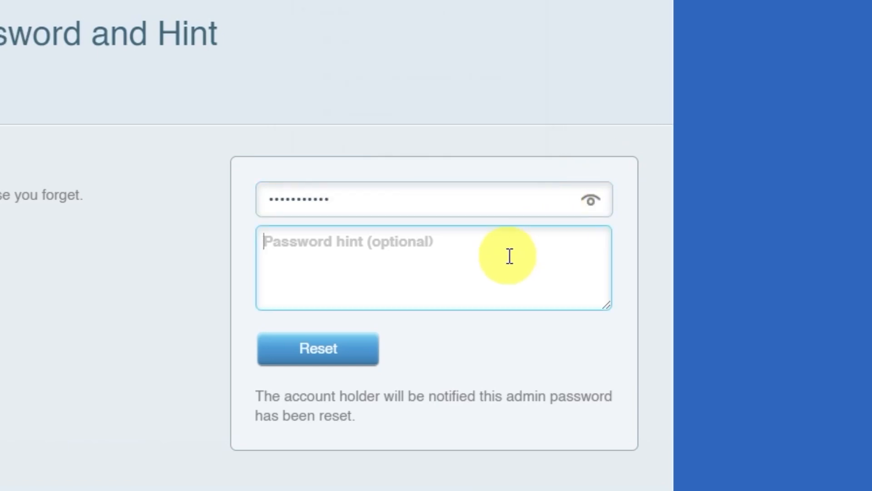
pyautogui.write('coffee')
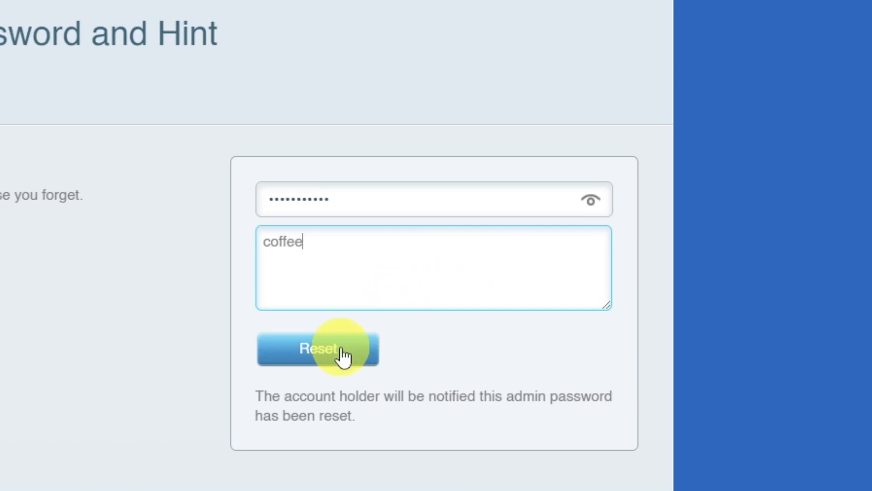
pyautogui.click(343, 352)
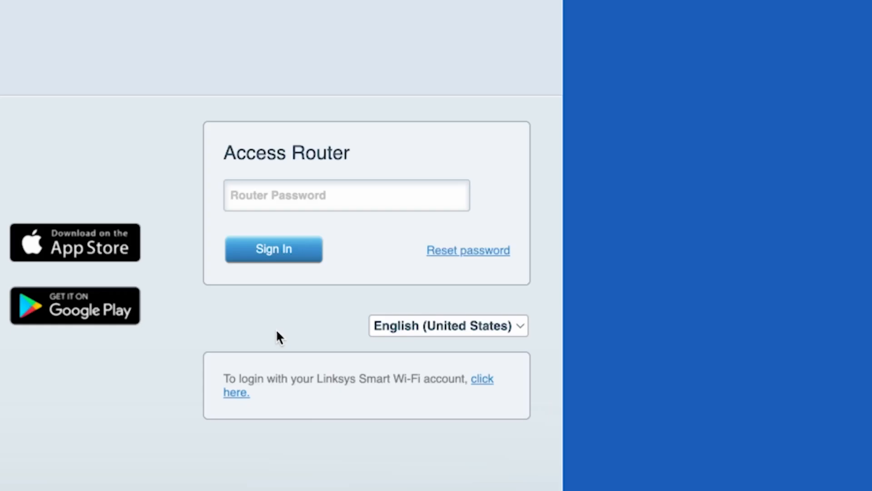
# - Sign in to the router's management page with the router password
pyautogui.click(307, 192)
pyautogui.write('*******')
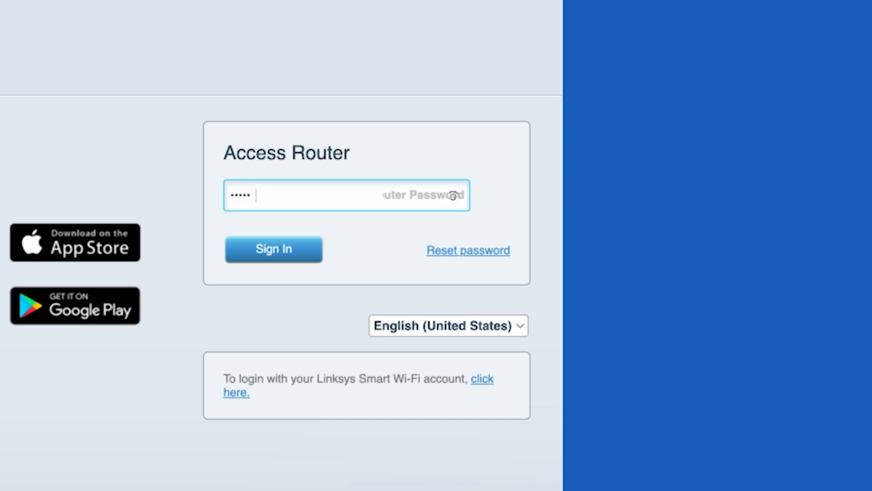
pyautogui.write('***')
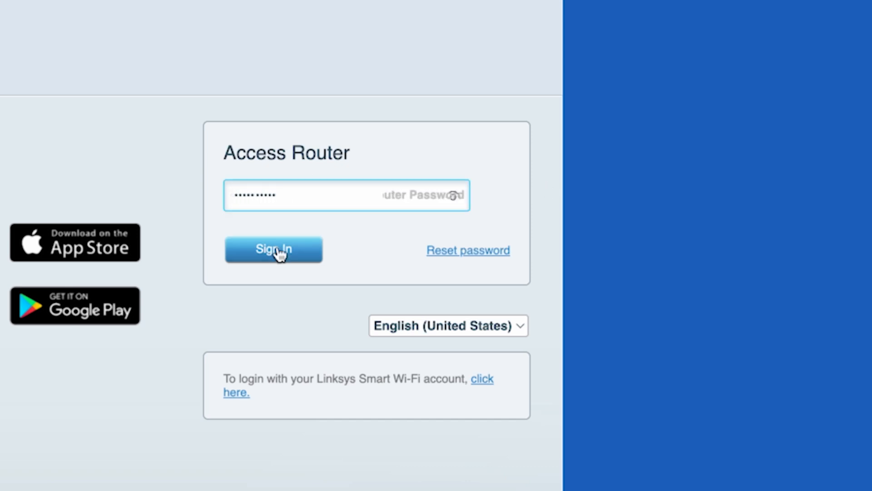
pyautogui.click(277, 247)
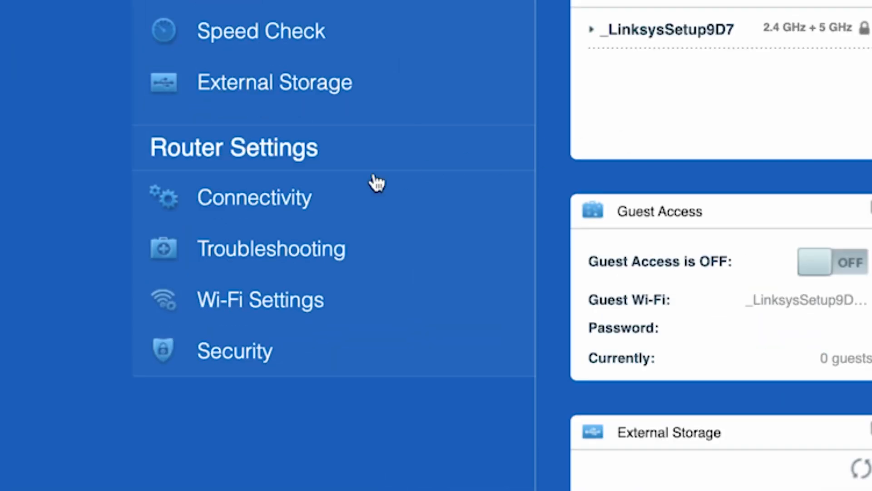
# - Open the IPv4 type of internet connection for editing in the Connectivity settings
pyautogui.click(278, 193)
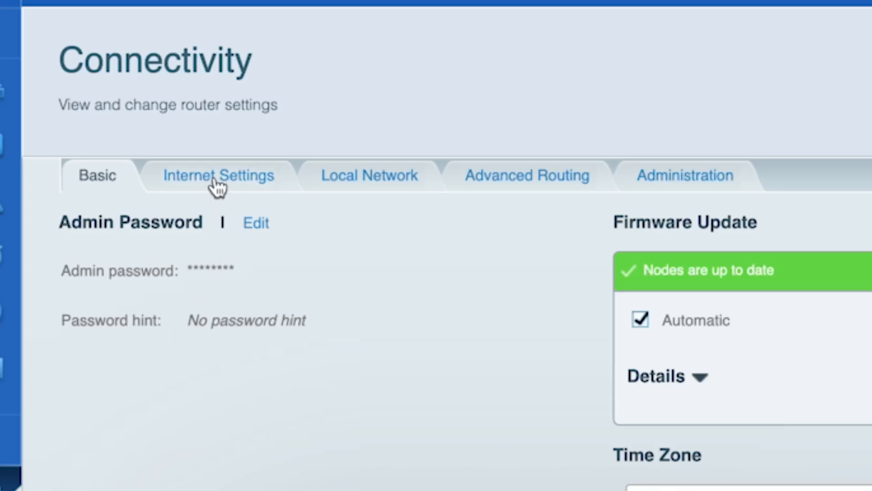
pyautogui.click(219, 179)
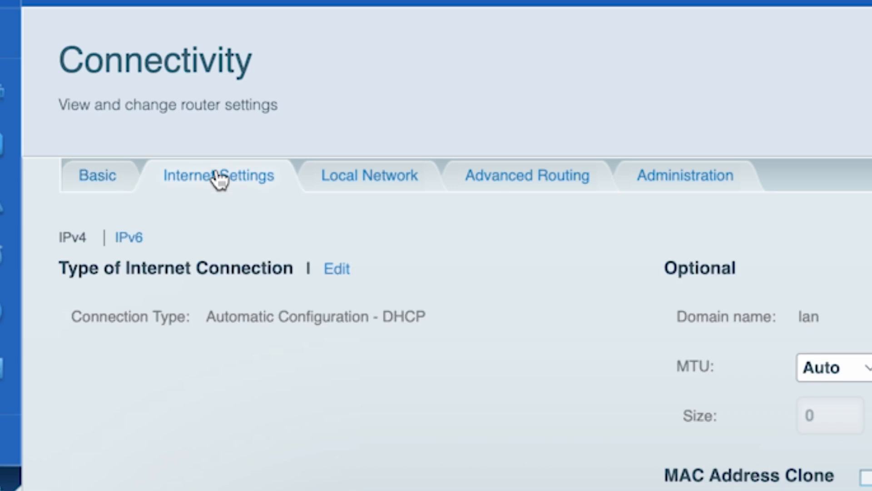
pyautogui.click(338, 269)
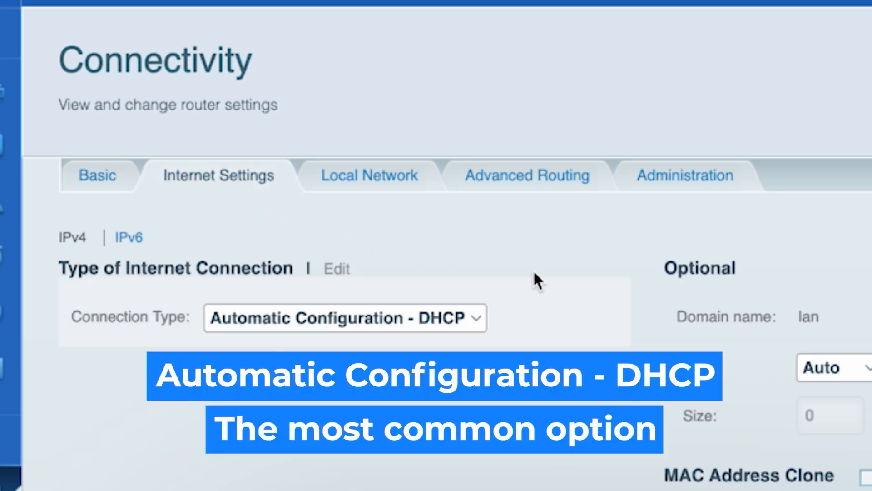
# - Try the Static IP, PPTP and L2TP connection types in turn to view their fields
pyautogui.click(474, 317)
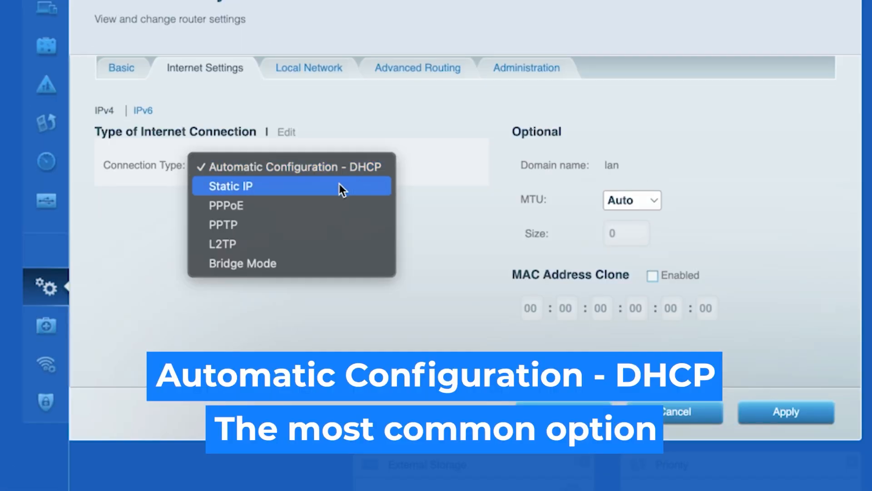
pyautogui.click(282, 186)
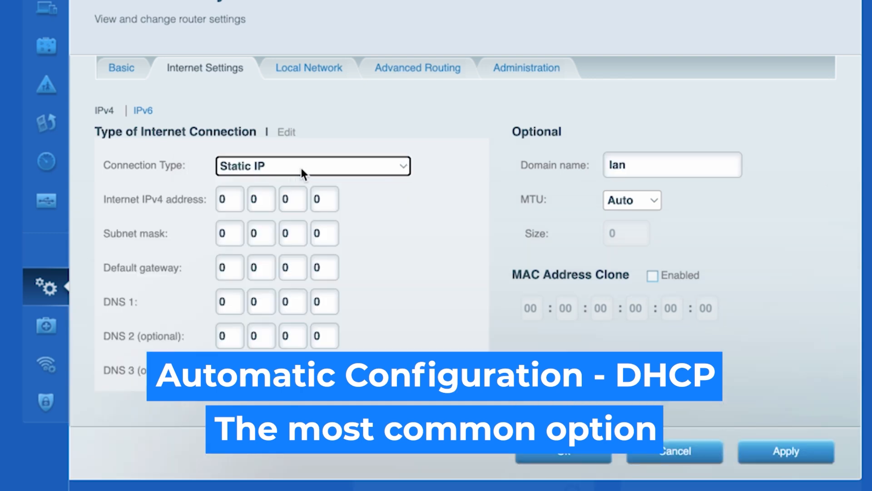
pyautogui.click(301, 170)
pyautogui.click(273, 203)
pyautogui.click(293, 169)
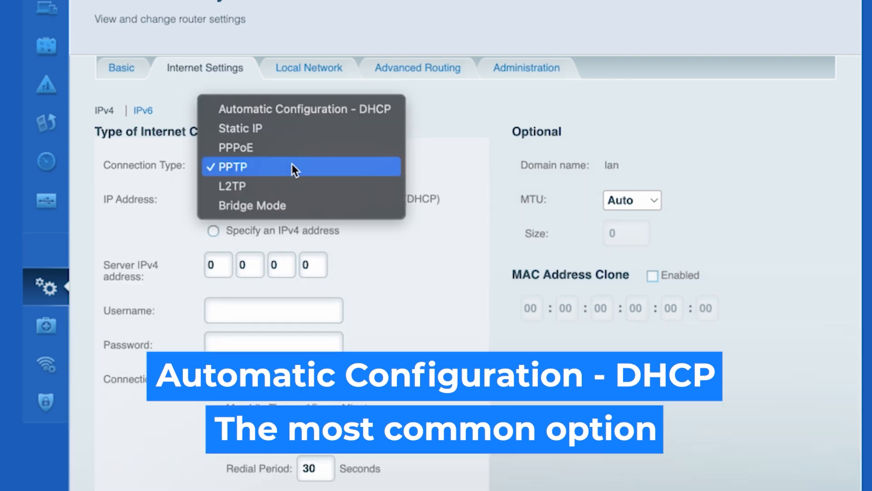
pyautogui.click(277, 187)
# - Set the connection type to Automatic Configuration - DHCP and apply the internet settings
pyautogui.click(389, 169)
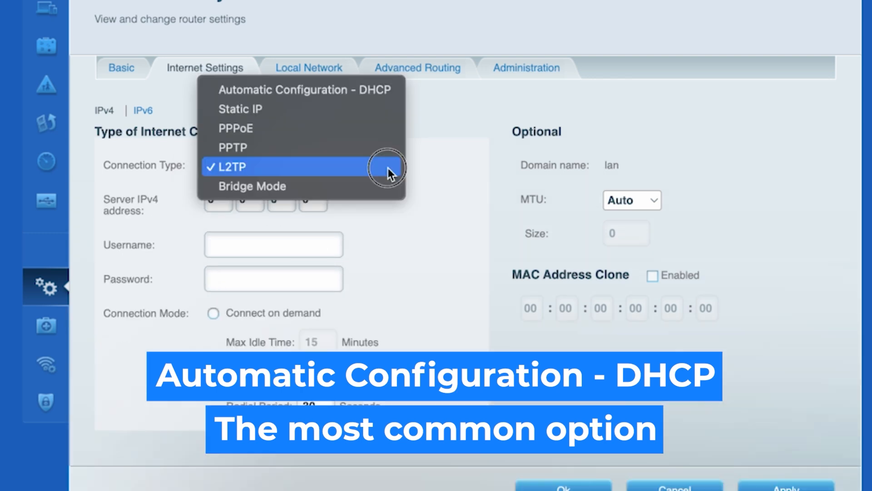
pyautogui.click(384, 91)
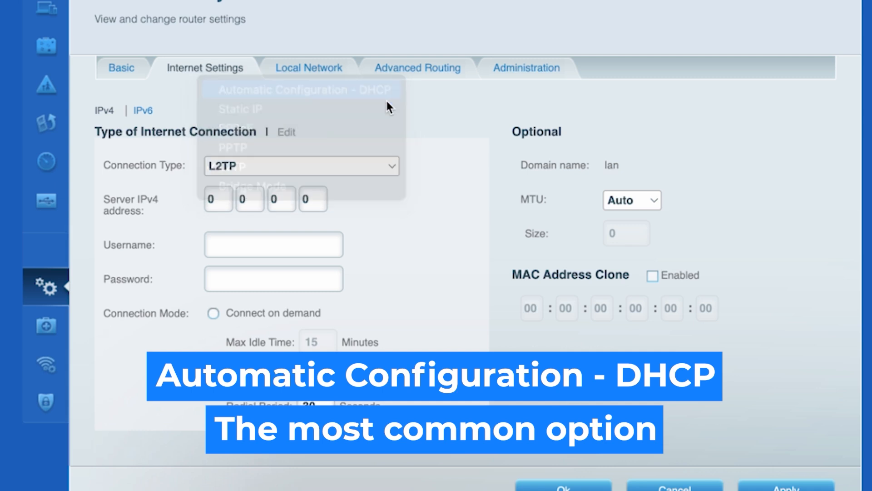
pyautogui.click(454, 170)
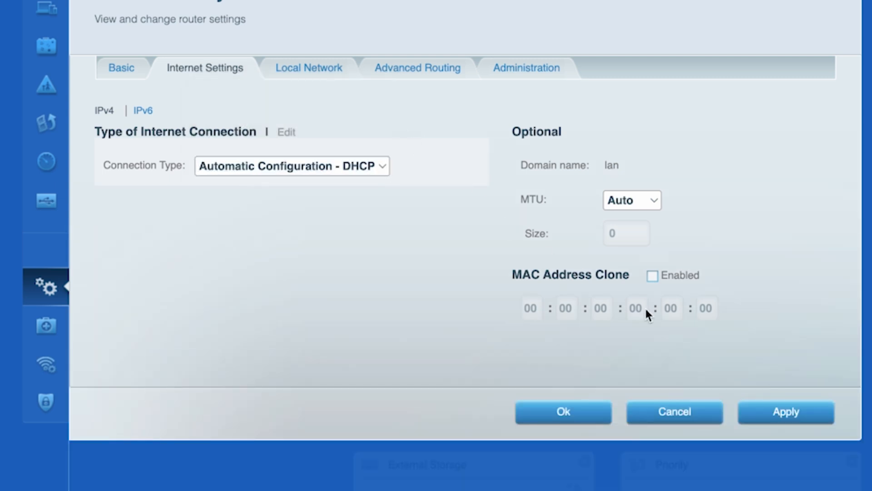
pyautogui.click(801, 414)
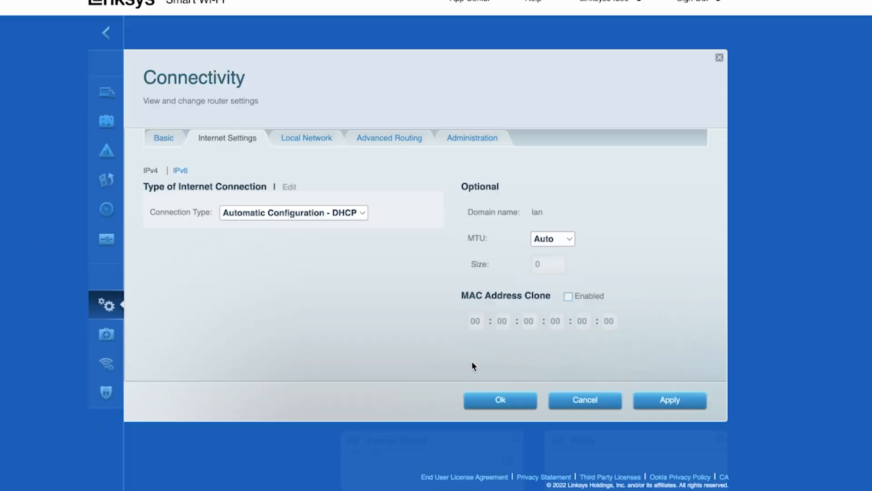
# - Go to the router's Wi-Fi settings and change the Wi-Fi name to Linksys
pyautogui.click(110, 36)
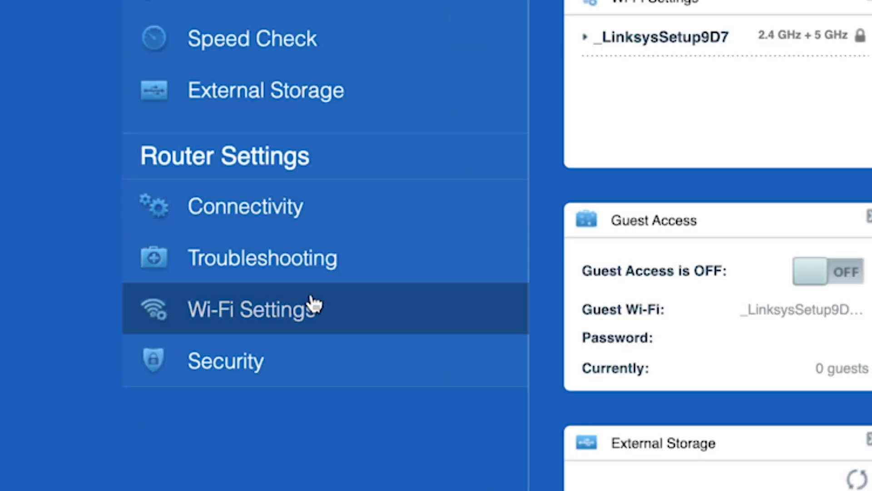
pyautogui.click(299, 301)
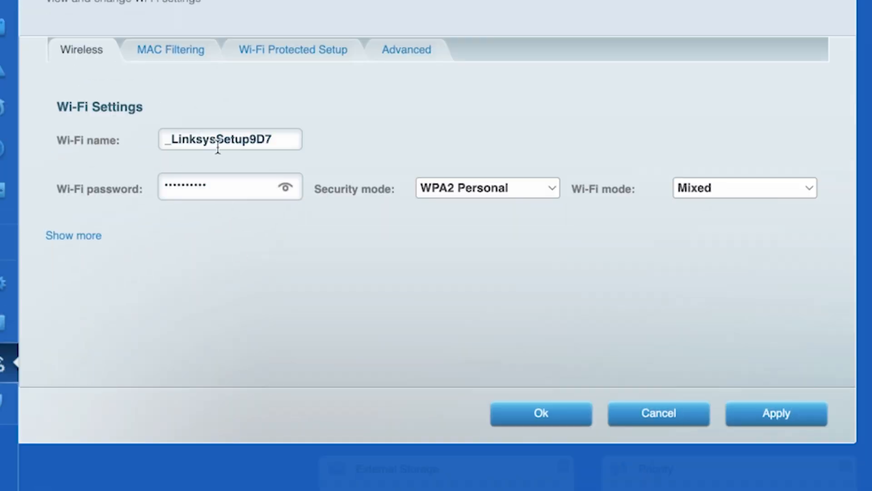
pyautogui.moveTo(216, 140); pyautogui.dragTo(281, 136)
pyautogui.press('BackSpace')
pyautogui.click(171, 140)
pyautogui.press('BackSpace')
# - Reveal the password of the Linksys network and replace it with a new Wi-Fi password
pyautogui.click(285, 188)
pyautogui.hotkey('ctrl', 'a')
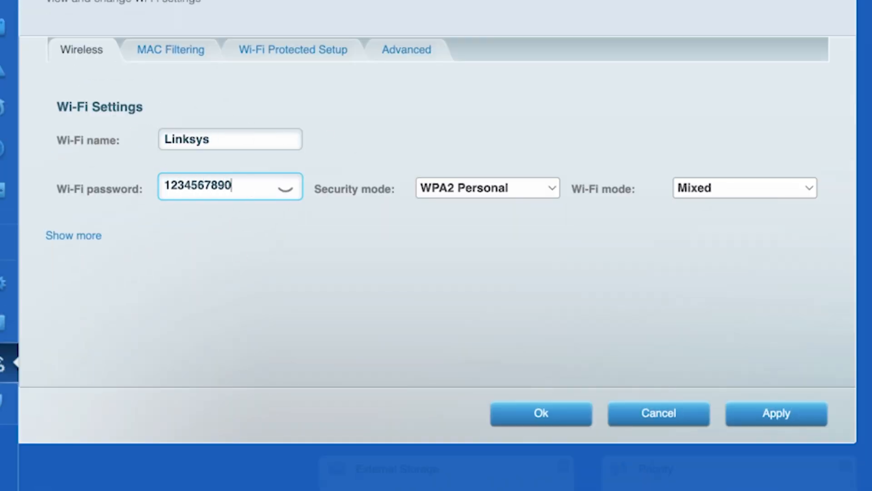
# - Show the separate band settings and change the 5 GHz Wi-Fi name to Linksys 5G
pyautogui.click(75, 237)
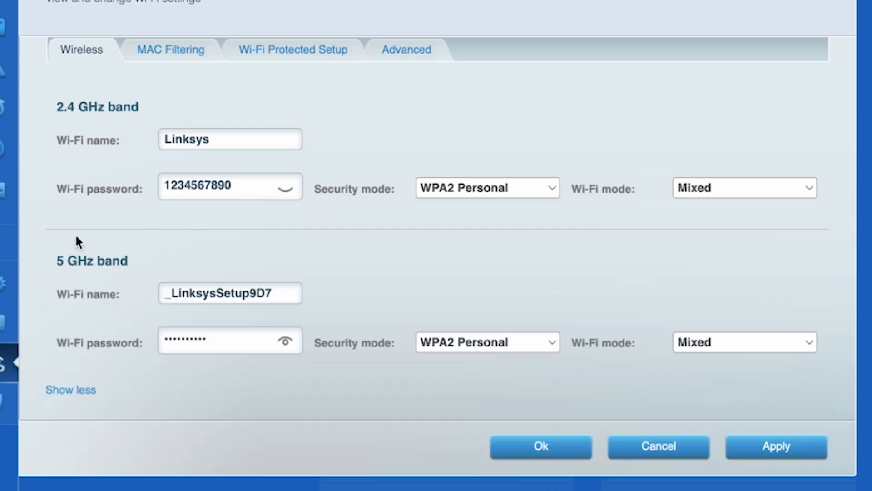
pyautogui.click(166, 298)
pyautogui.moveTo(213, 293); pyautogui.dragTo(282, 293)
pyautogui.write('5G')
# - Reveal the 5 GHz band's password and replace it with a new Wi-Fi password
pyautogui.click(285, 341)
pyautogui.moveTo(254, 340); pyautogui.dragTo(123, 340)
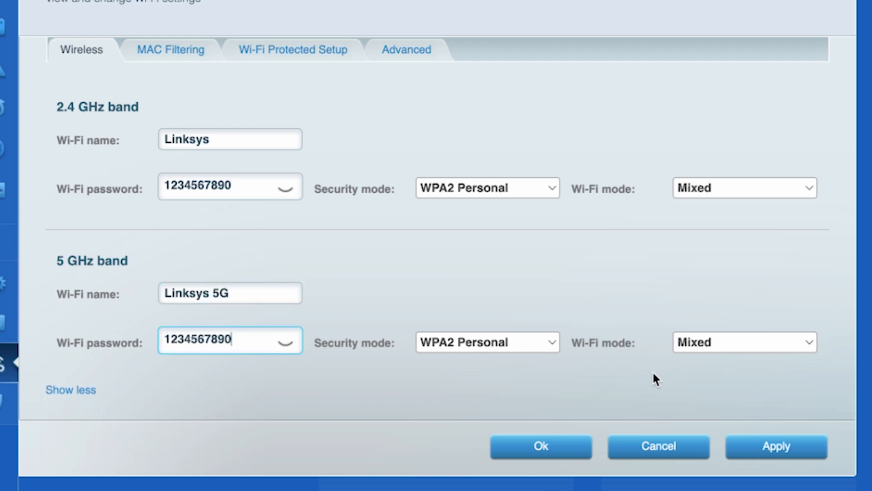
# - Apply the Wi-Fi settings with different names for the two bands and reconnect the computer to the Linksys network
pyautogui.click(772, 445)
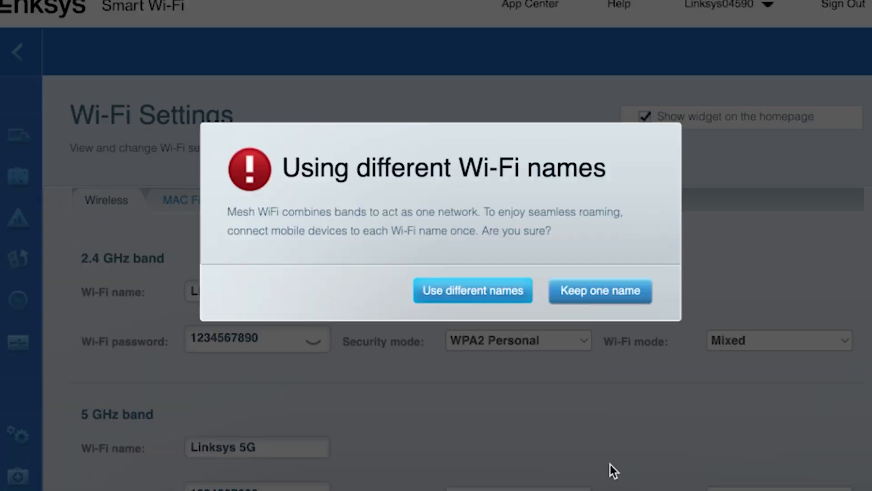
pyautogui.click(499, 296)
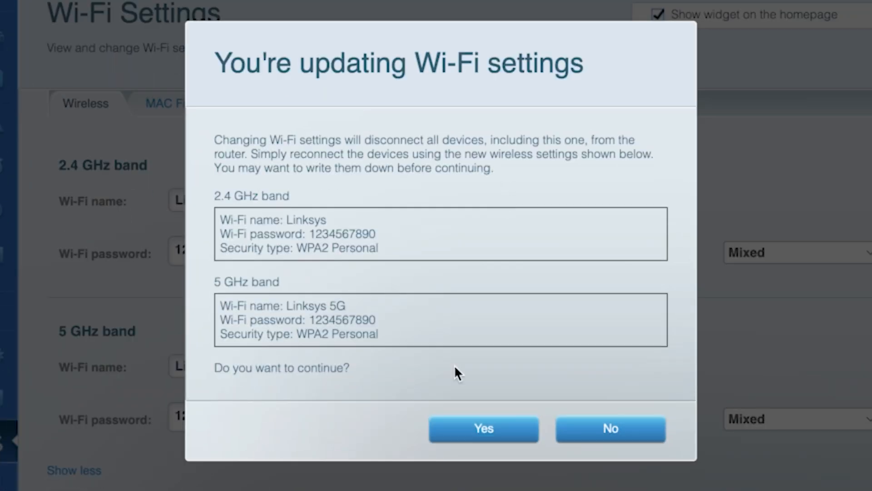
pyautogui.click(466, 430)
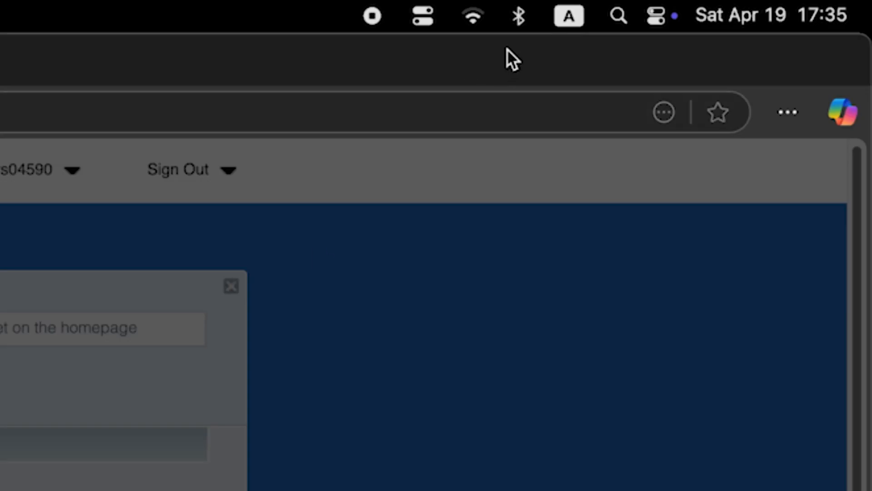
pyautogui.click(474, 16)
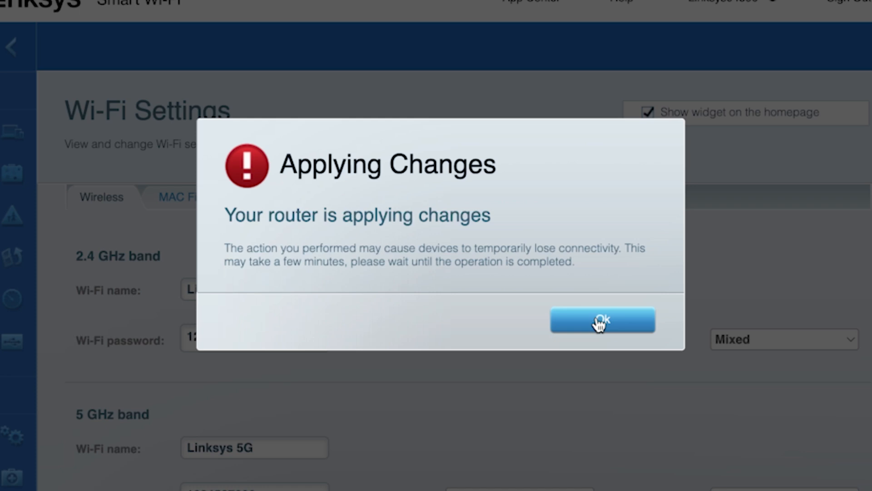
pyautogui.click(599, 323)
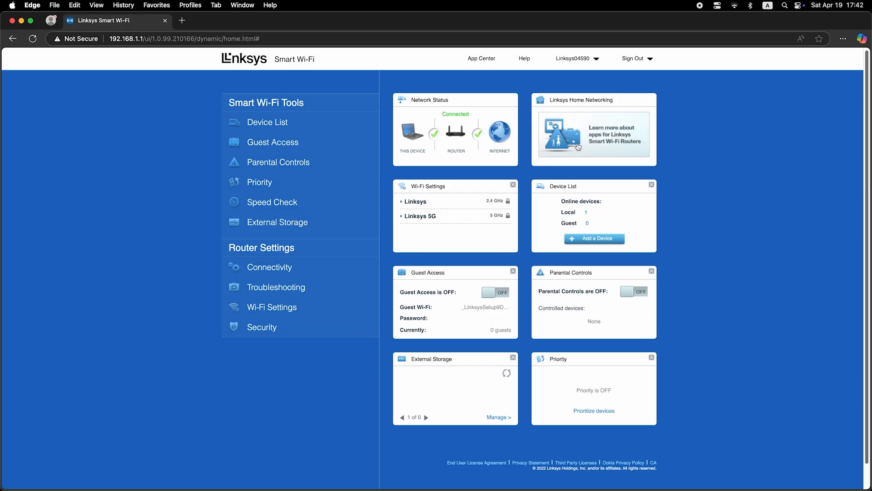
# - Test the internet connection by searching for "hghghghg" in a new browser tab, and close that tab
pyautogui.click(183, 21)
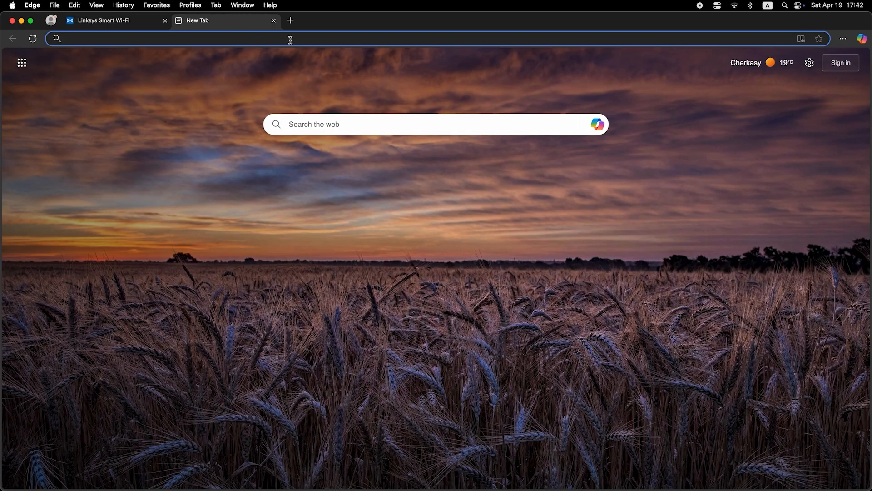
pyautogui.write('hghghghg')
pyautogui.press('Return')
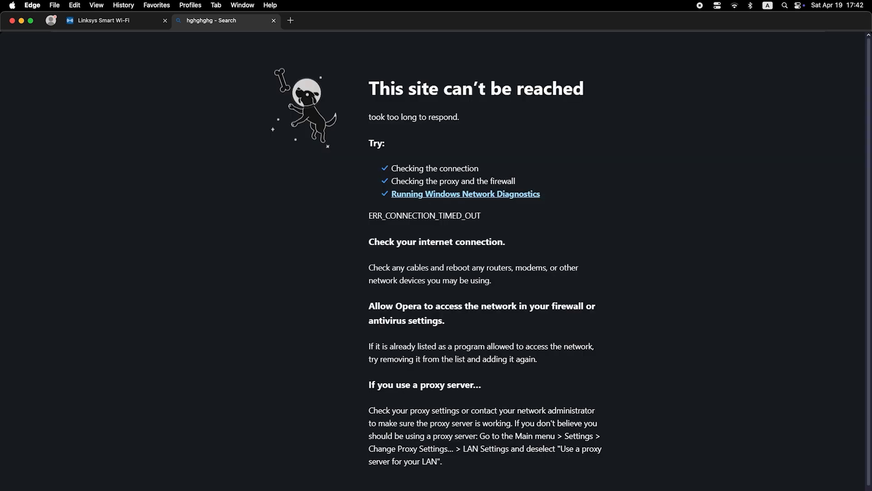
pyautogui.click(274, 21)
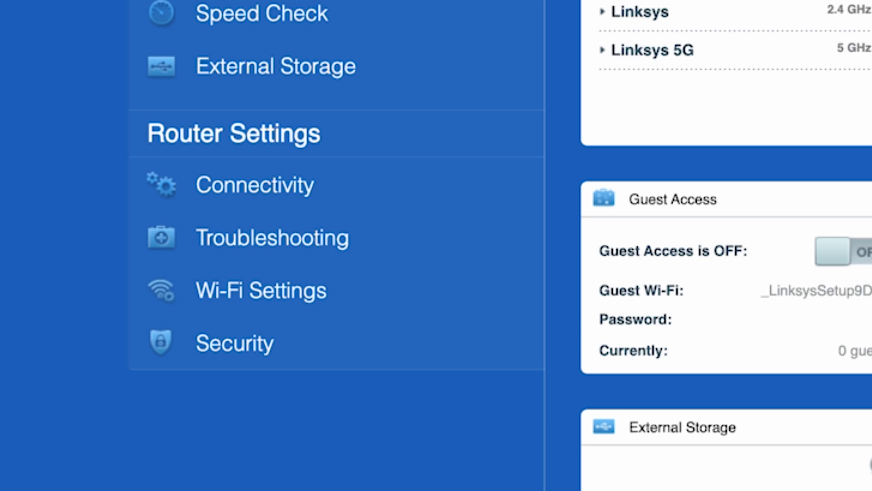
# - Enable MAC Address Clone in the router's Connectivity internet settings and save the change
pyautogui.click(336, 180)
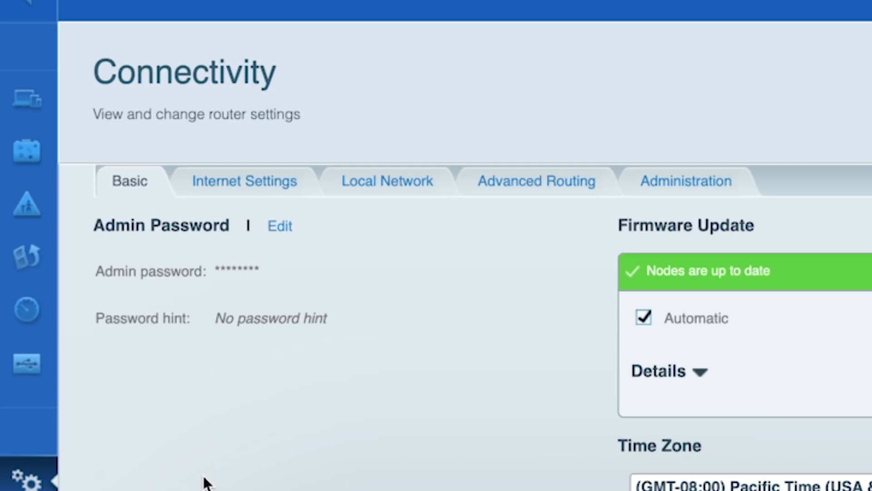
pyautogui.click(244, 181)
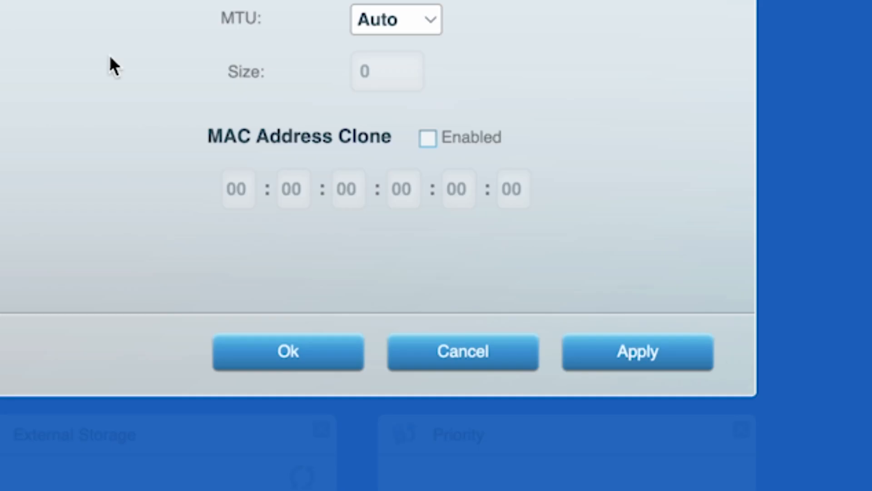
pyautogui.click(426, 137)
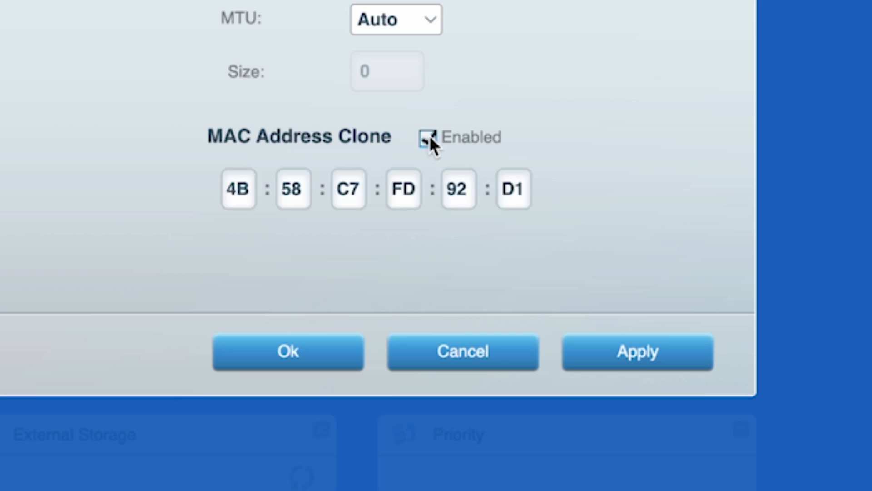
pyautogui.click(637, 355)
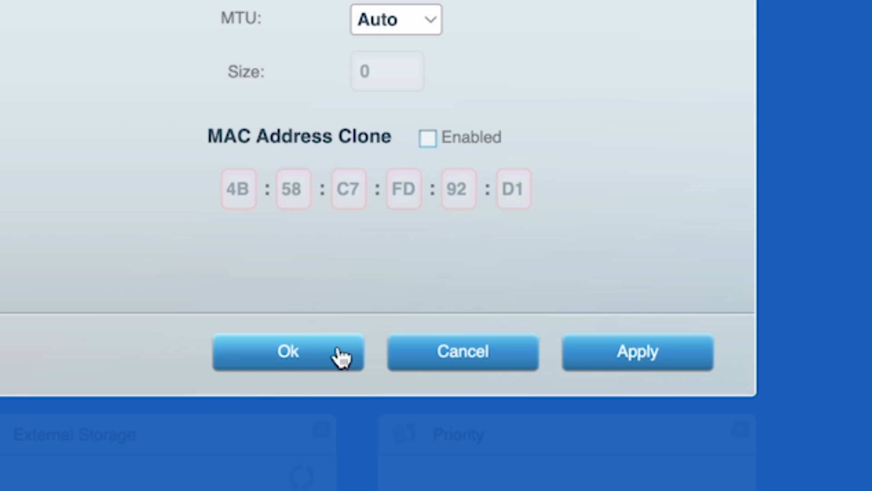
pyautogui.click(340, 357)
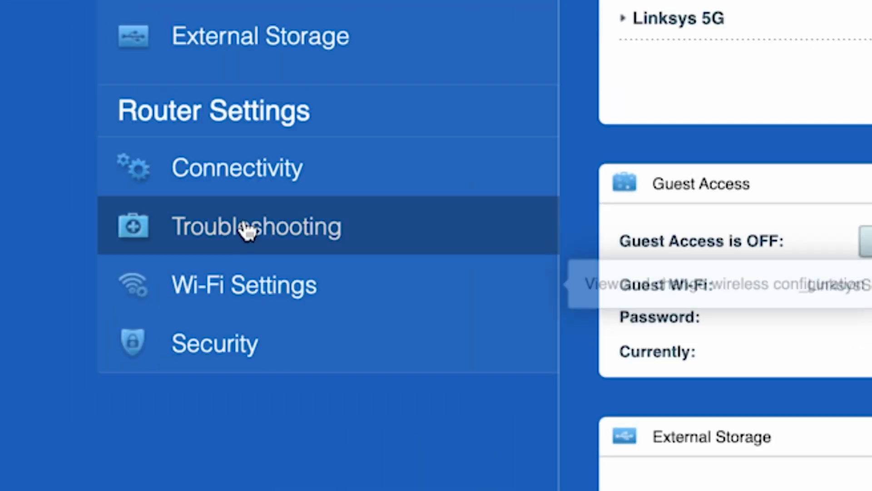
# - Go to the router's Troubleshooting diagnostics and start a restart of the mesh WiFi system
pyautogui.click(153, 347)
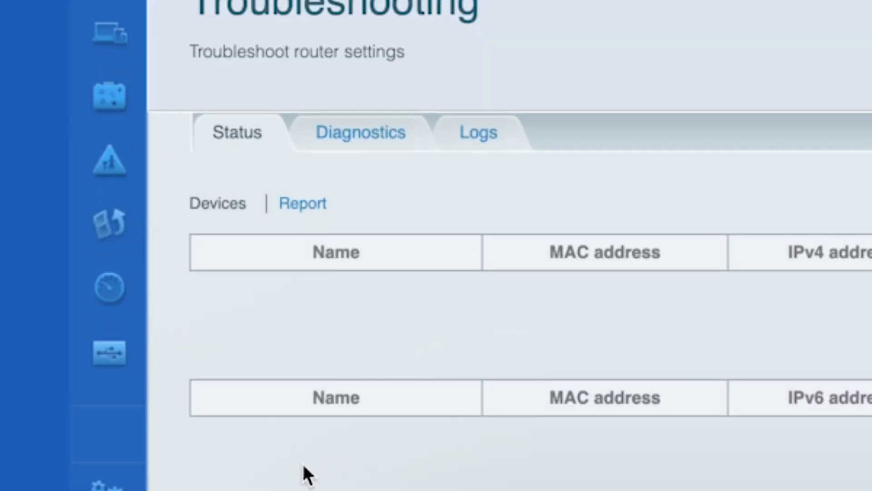
pyautogui.click(364, 140)
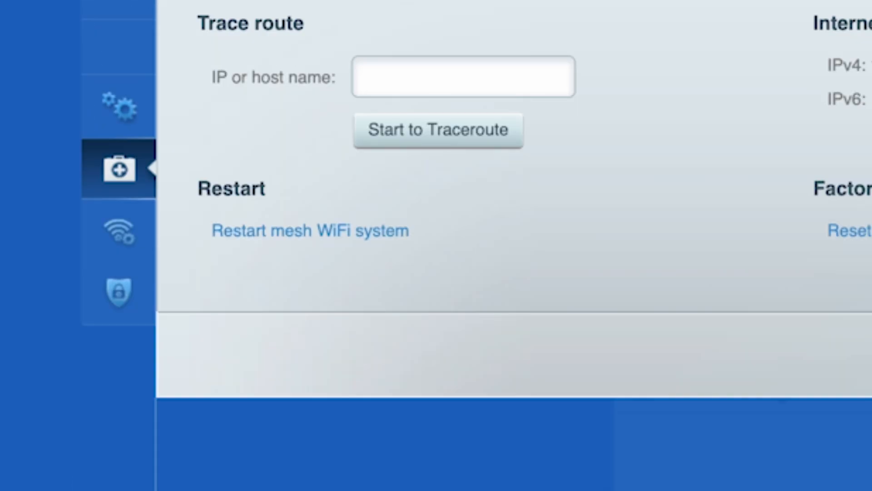
pyautogui.click(325, 229)
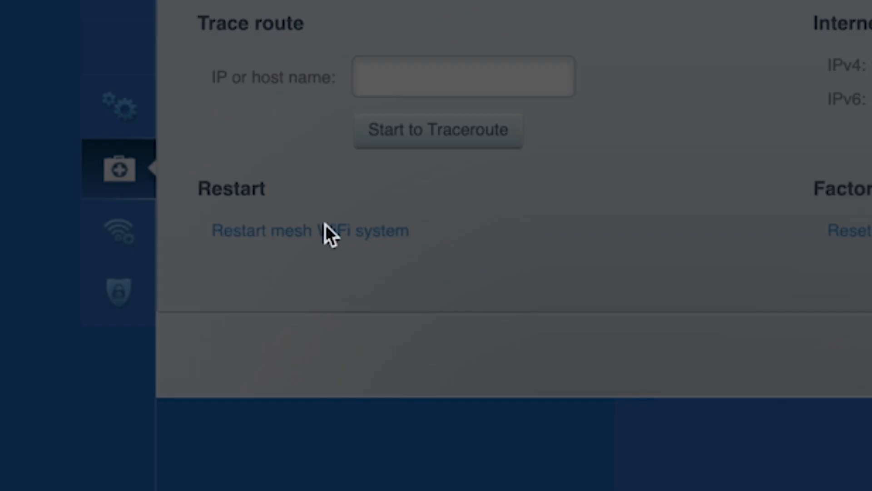